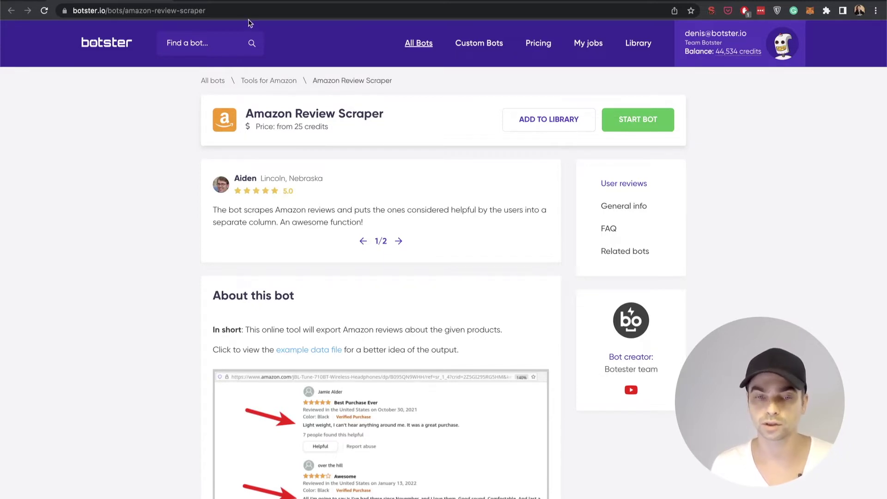
# - Open the Start bot form for the Amazon Review Scraper from its bot page
pyautogui.click(208, 39)
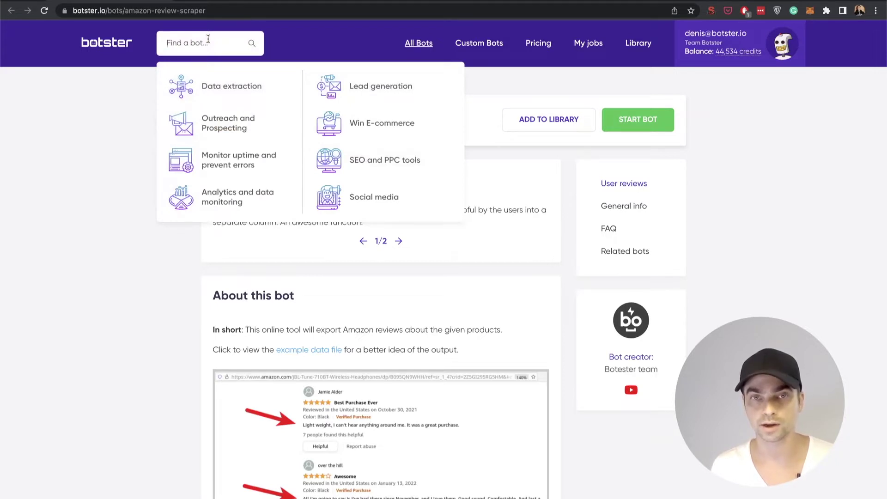
pyautogui.click(106, 119)
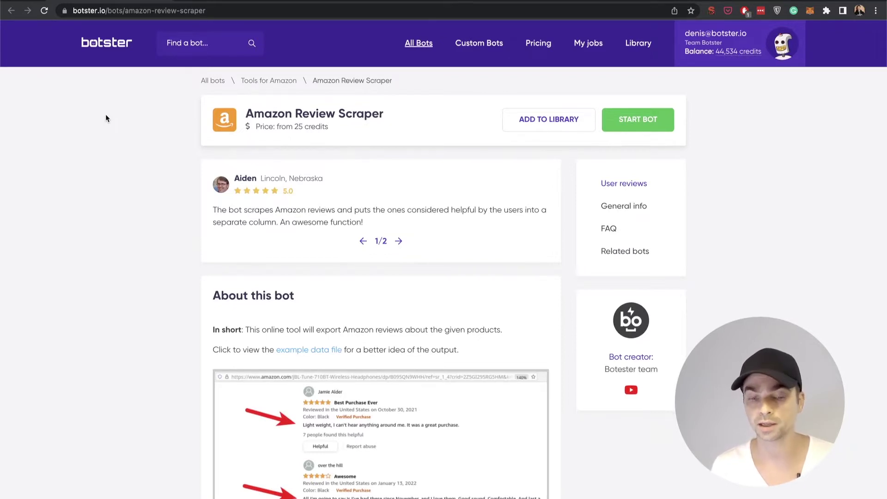
pyautogui.scroll(-3, 105, 118)
pyautogui.scroll(3, 105, 118)
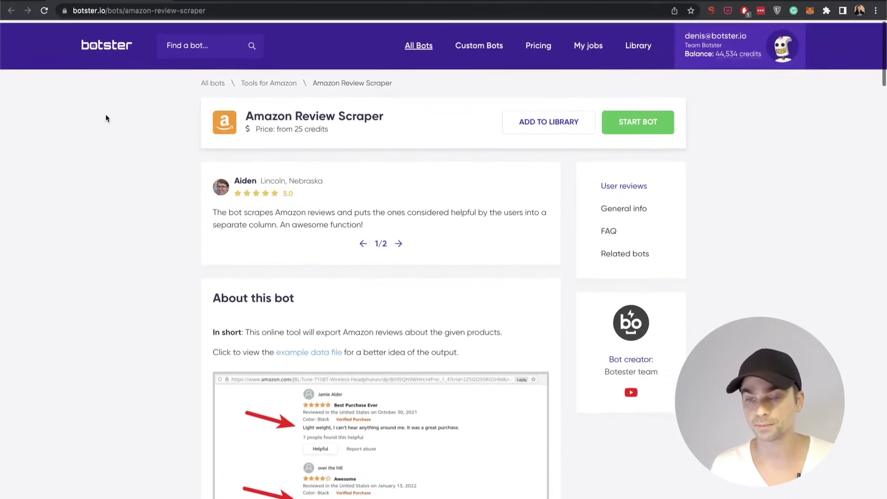
pyautogui.click(633, 116)
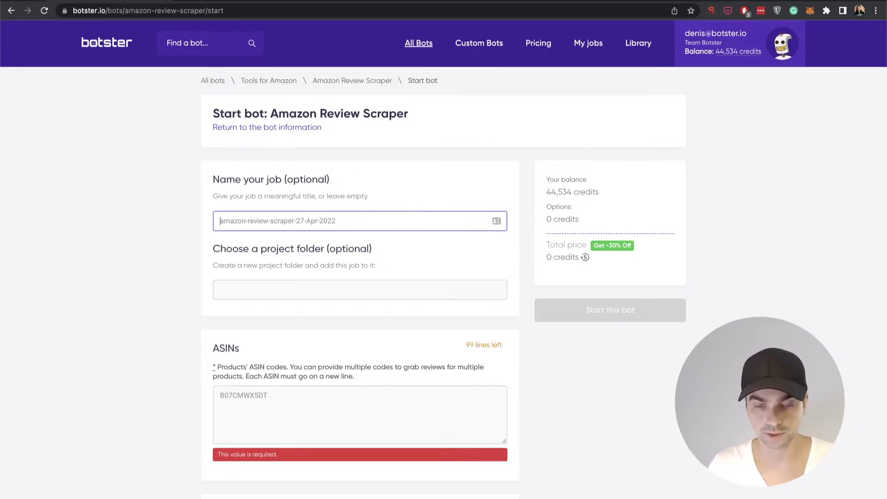
# - Enter 'Amazon review scrape demo' as the job name, fixing the 'dmeo' typo
pyautogui.write('Amazon revi')
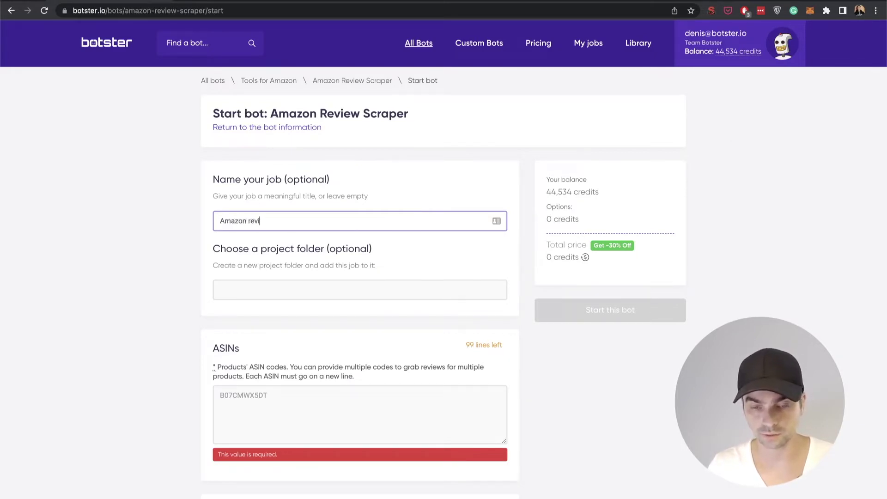
pyautogui.write('ew scrape')
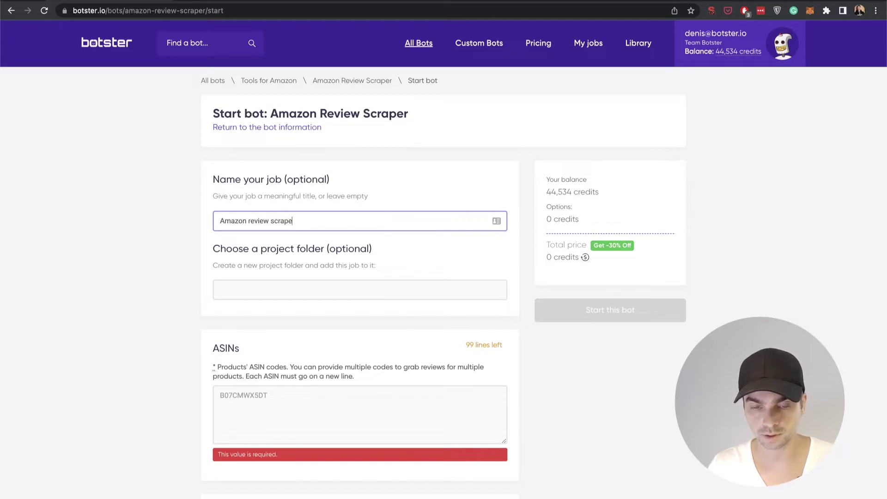
pyautogui.write(' dmeo')
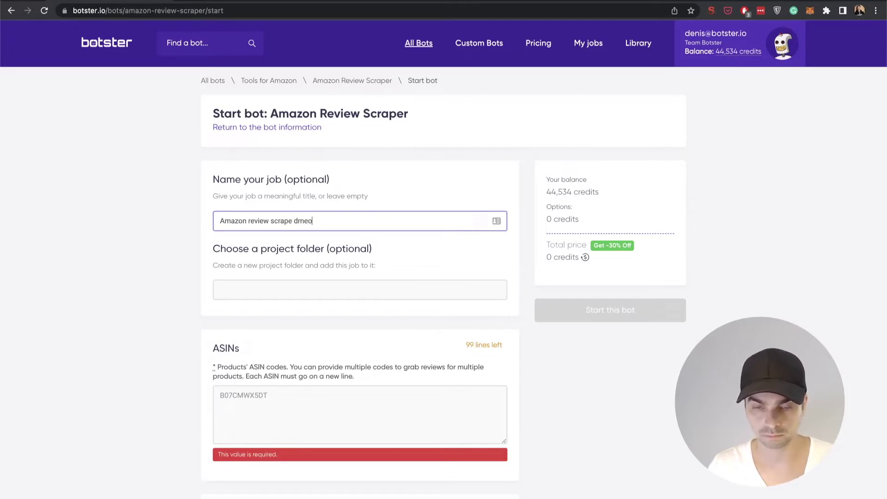
pyautogui.press('BackSpace')
pyautogui.press('BackSpace')
pyautogui.press('BackSpace')
pyautogui.write('emo')
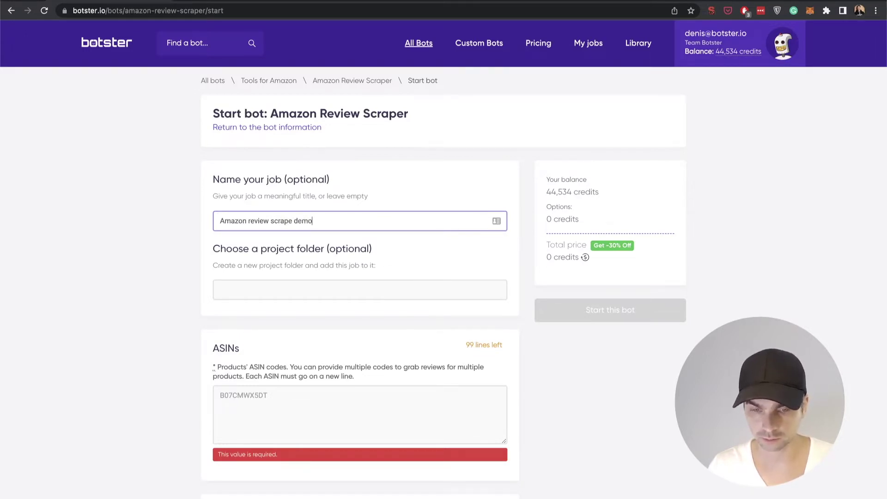
pyautogui.scroll(-5, 622, 256)
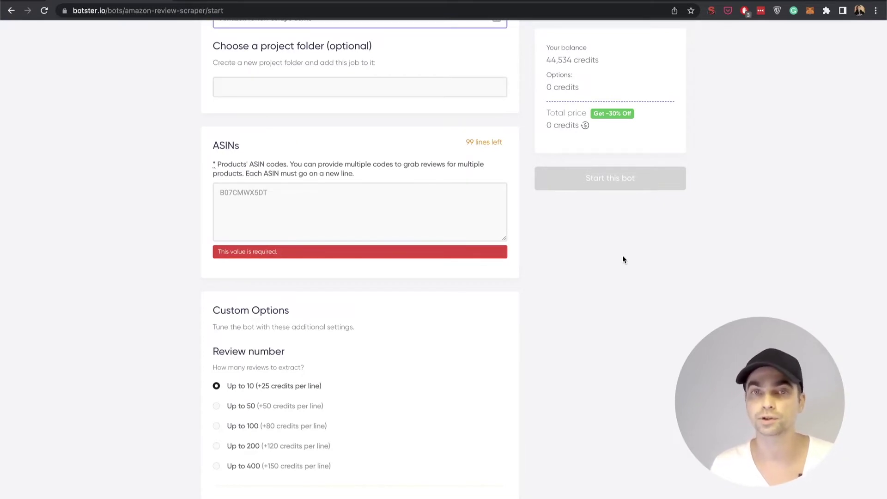
# - Copy the web address of the Sedioso donkey dog toy page and bring up a blank note
pyautogui.click(250, 2)
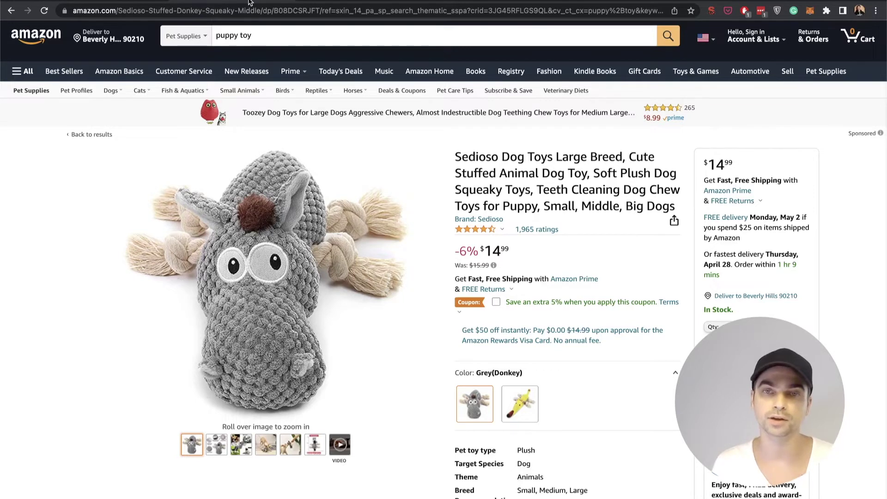
pyautogui.click(234, 10)
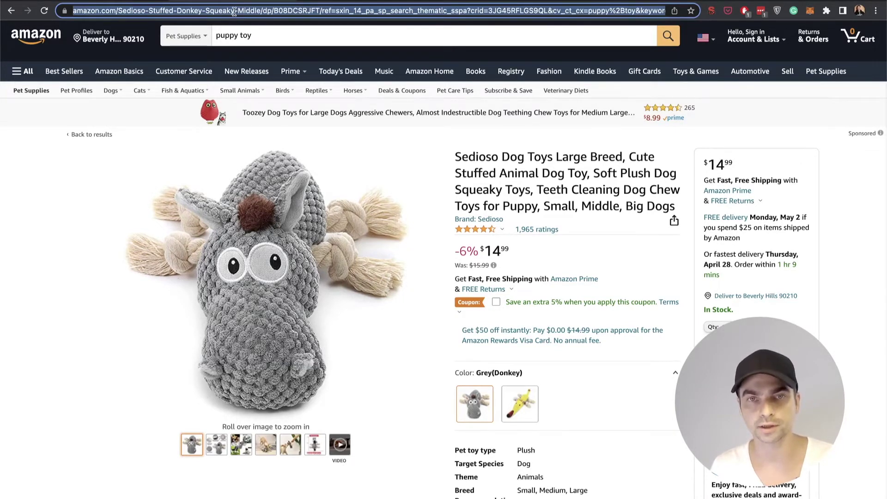
pyautogui.press('super+Tab')
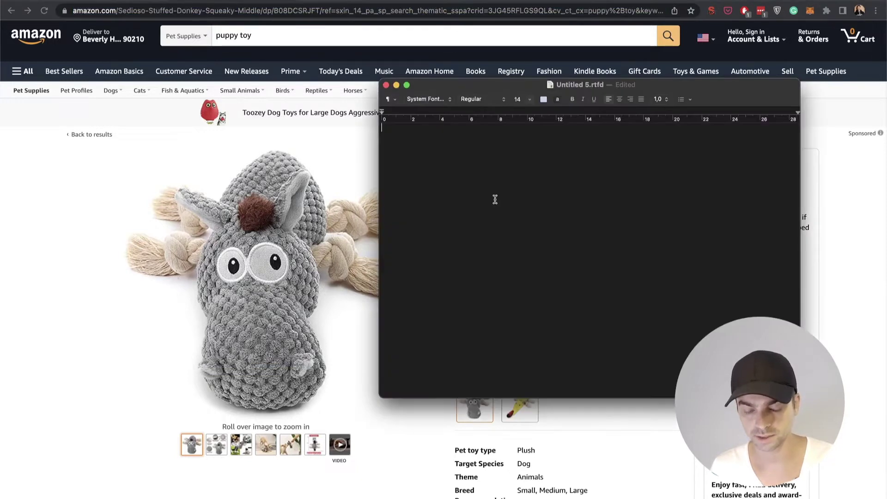
# - Paste the product link into the note and enlarge it to 64-point text
pyautogui.press('super+v')
pyautogui.press('super+a')
pyautogui.click(517, 99)
pyautogui.write('64')
pyautogui.press('Return')
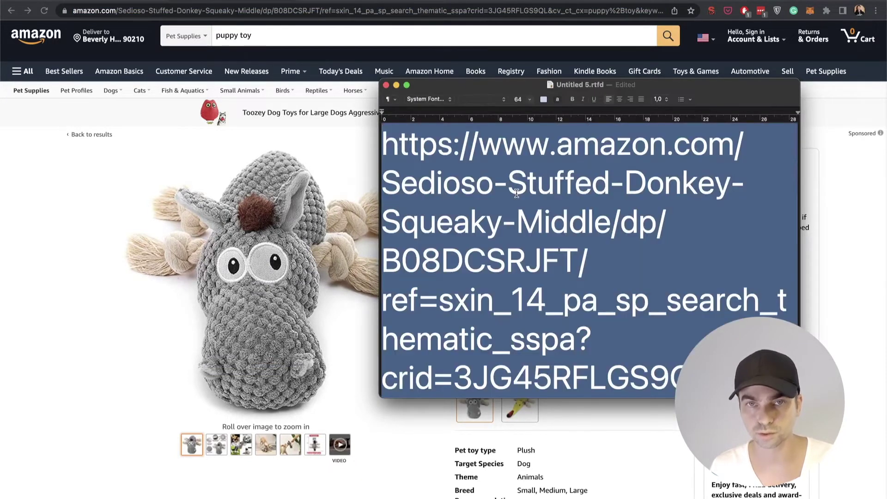
pyautogui.click(584, 267)
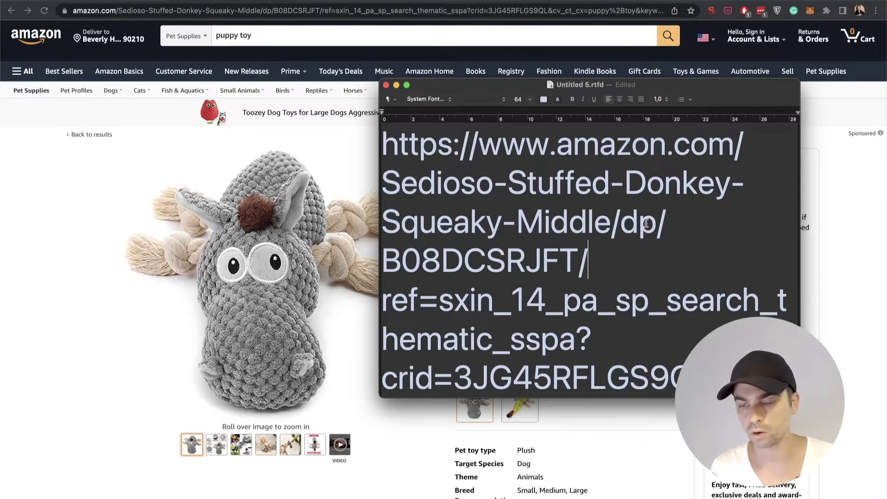
# - Copy the ASIN B08DCSRJFT from the link and return to the Botster form
pyautogui.click(667, 236)
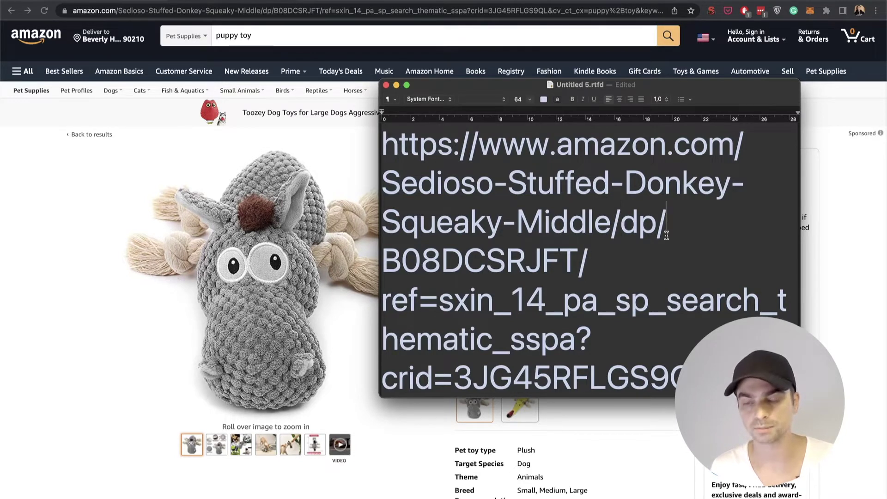
pyautogui.hotkey('alt', 'Right')
pyautogui.hotkey('alt', 'shift', 'Left')
pyautogui.press('super+c')
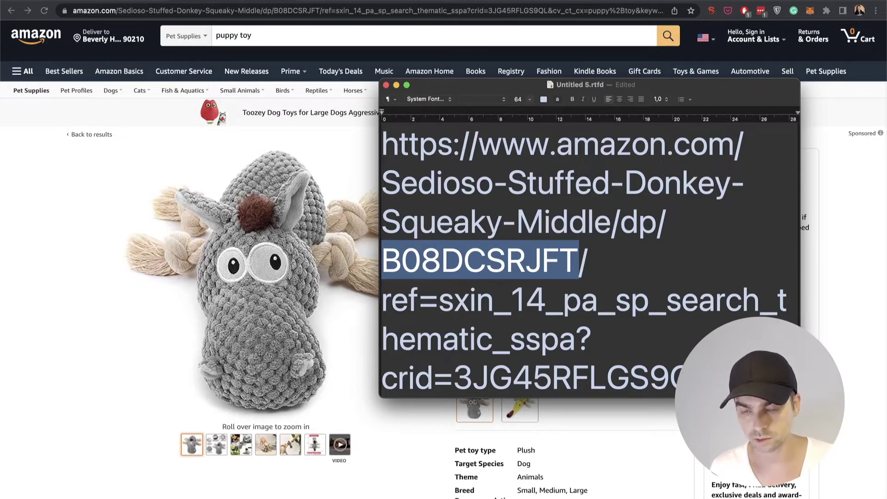
pyautogui.click(77, 176)
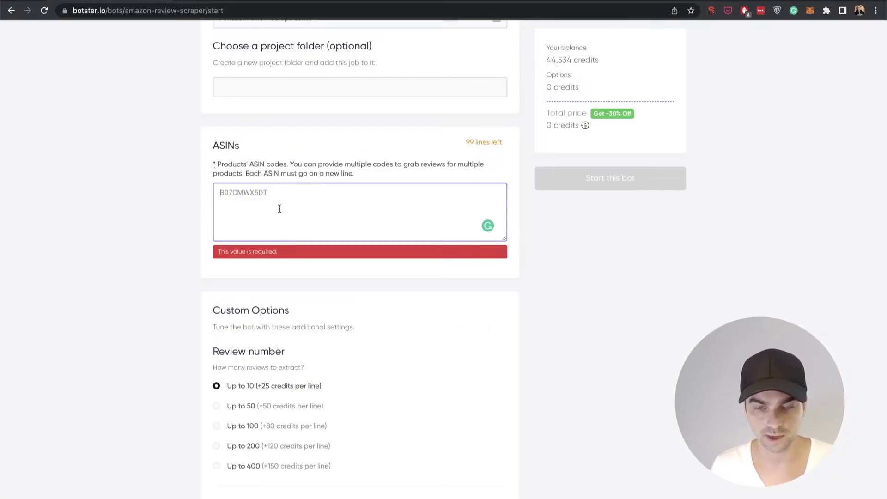
# - Paste B08DCSRJFT into the ASINs list, clear the note, and select the PUPTECK harness page address
pyautogui.press('super+v')
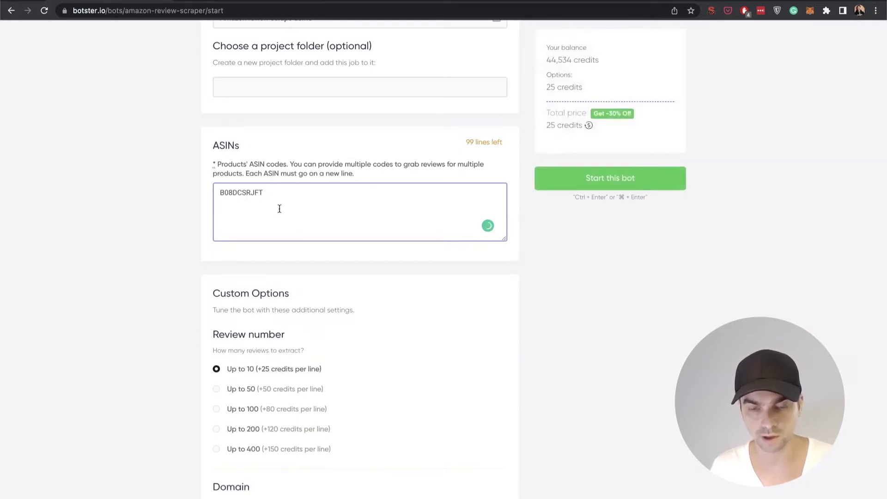
pyautogui.press('super+Tab')
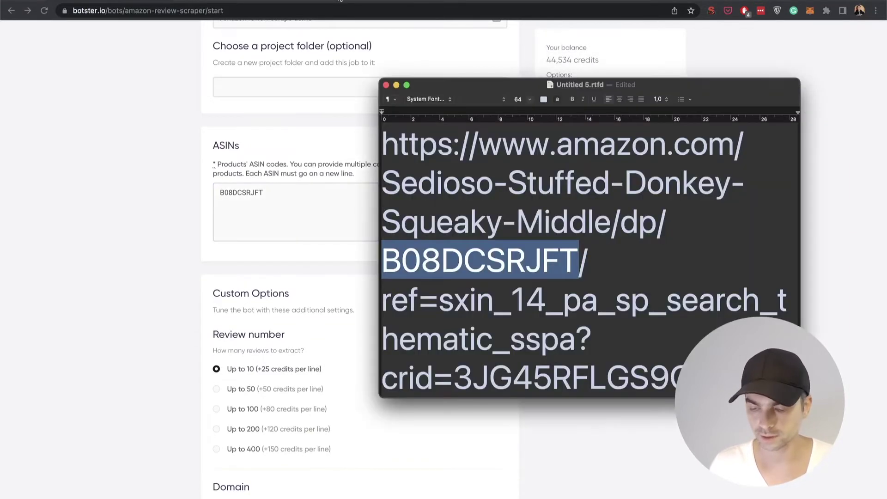
pyautogui.press('super+a')
pyautogui.press('BackSpace')
pyautogui.press('super+Tab')
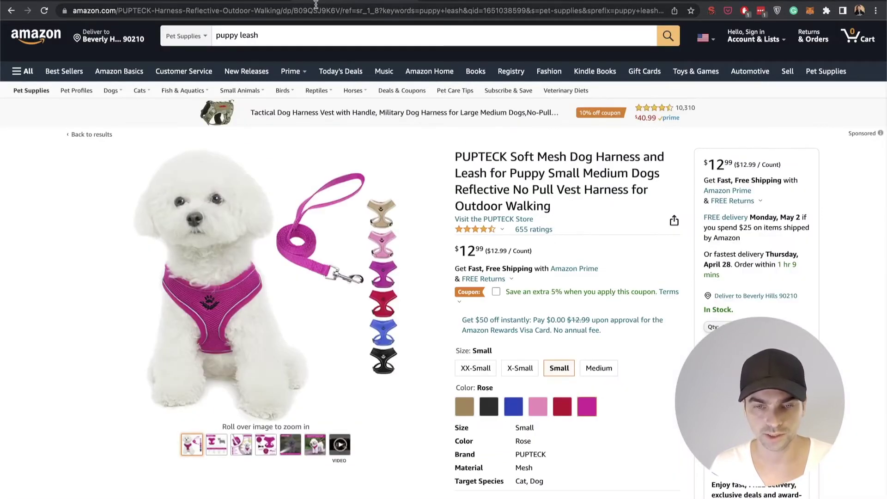
pyautogui.click(312, 8)
# - Paste the harness link into the note, copy ASIN B09QSJ9K6V, and add it to the ASINs list
pyautogui.press('super+c')
pyautogui.press('super+Tab')
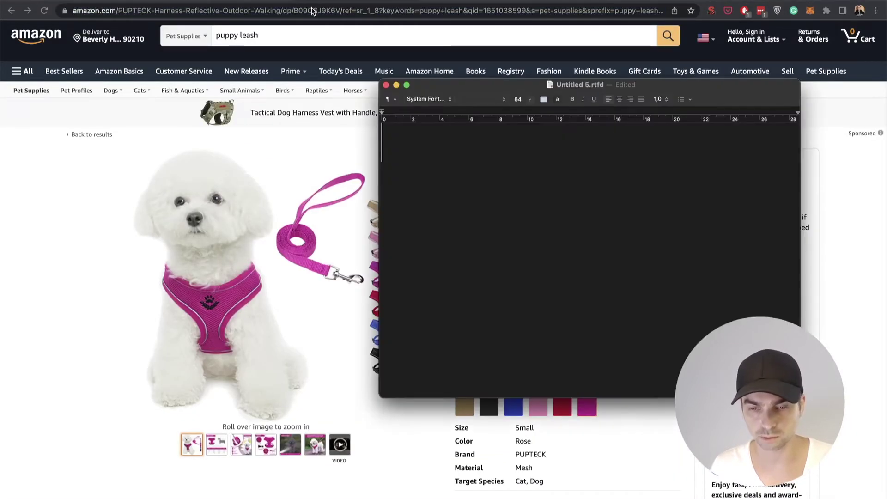
pyautogui.press('super+v')
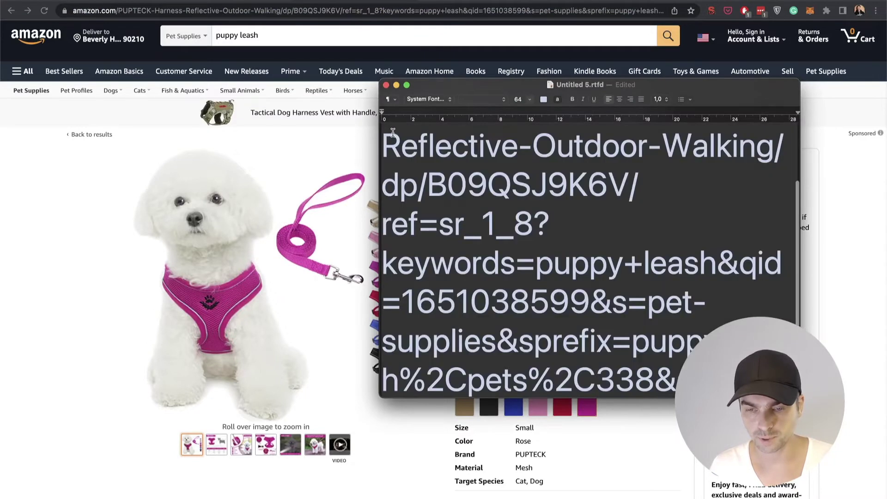
pyautogui.doubleClick(539, 179)
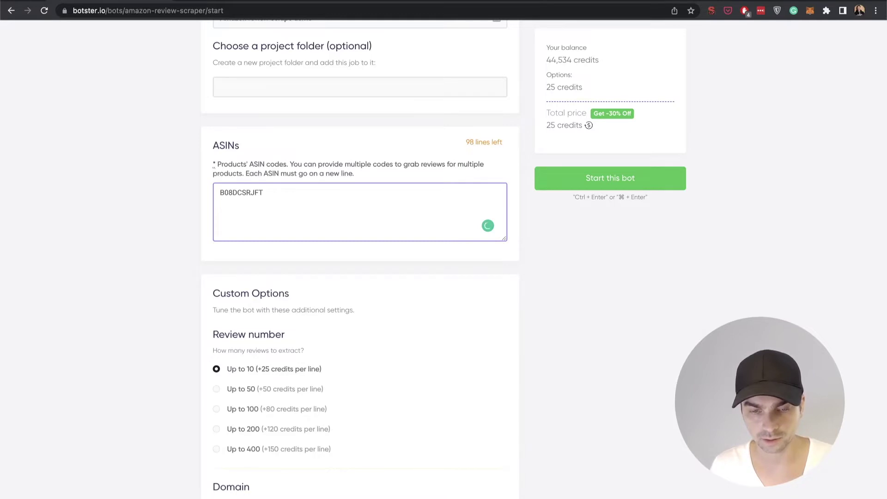
pyautogui.press('super+v')
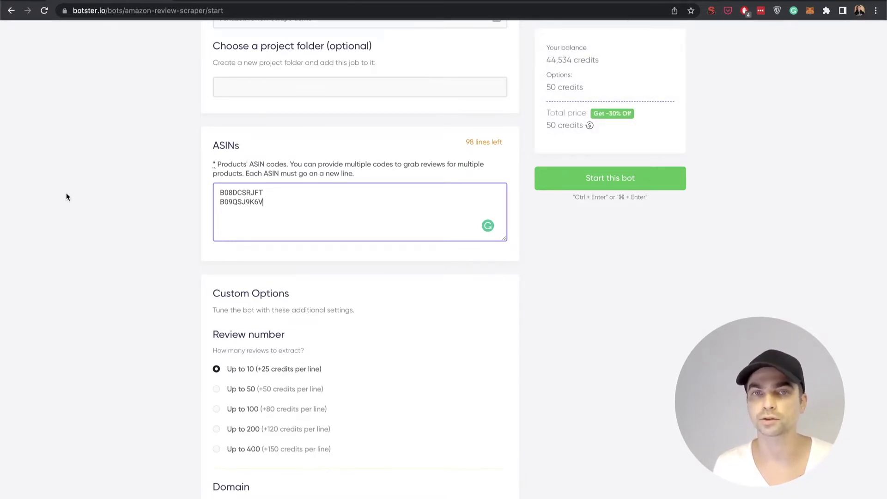
# - Choose 'Up to 50' reviews per ASIN and leave the domain zone as com
pyautogui.scroll(-3, 66, 197)
pyautogui.click(233, 257)
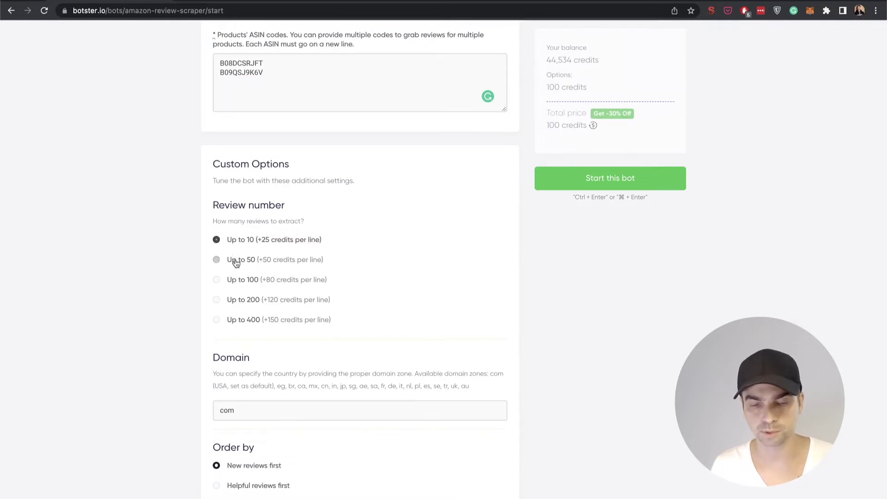
pyautogui.scroll(-4, 180, 240)
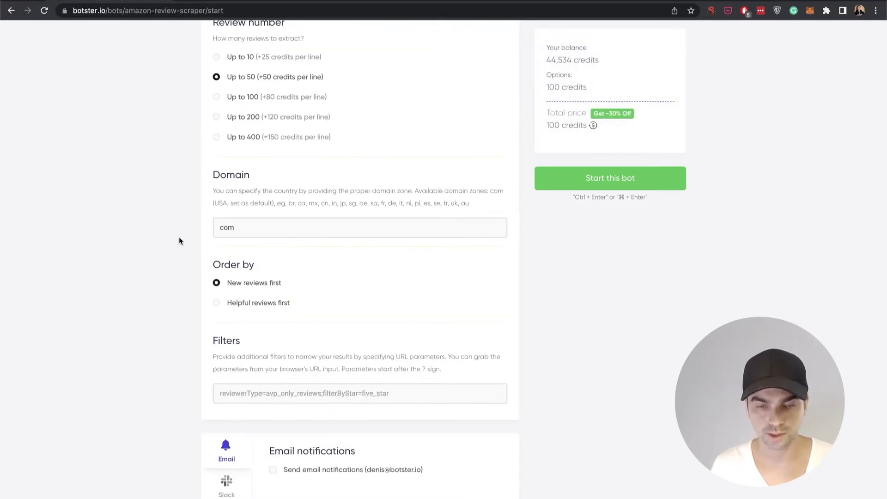
pyautogui.scroll(1, 179, 238)
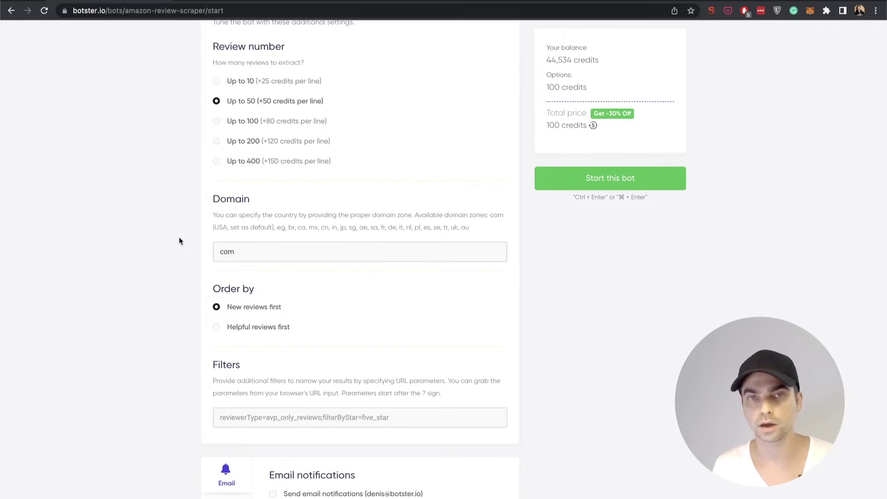
pyautogui.click(255, 250)
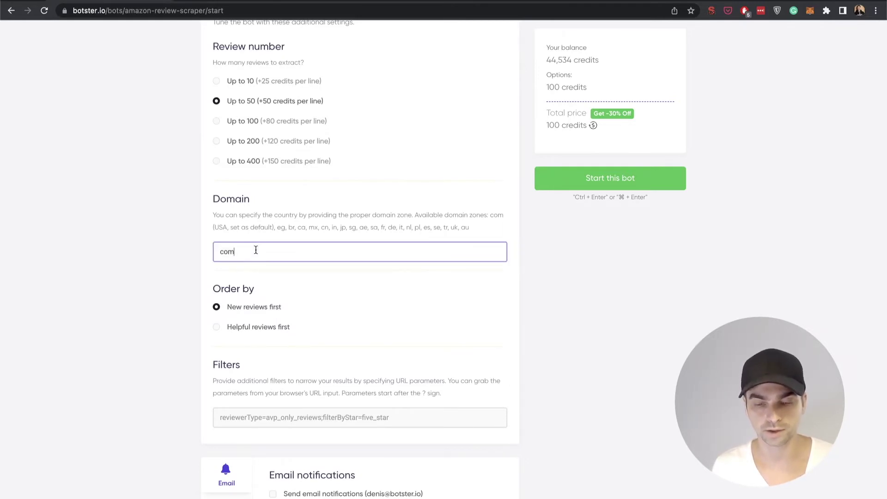
pyautogui.click(152, 230)
pyautogui.scroll(-2, 153, 229)
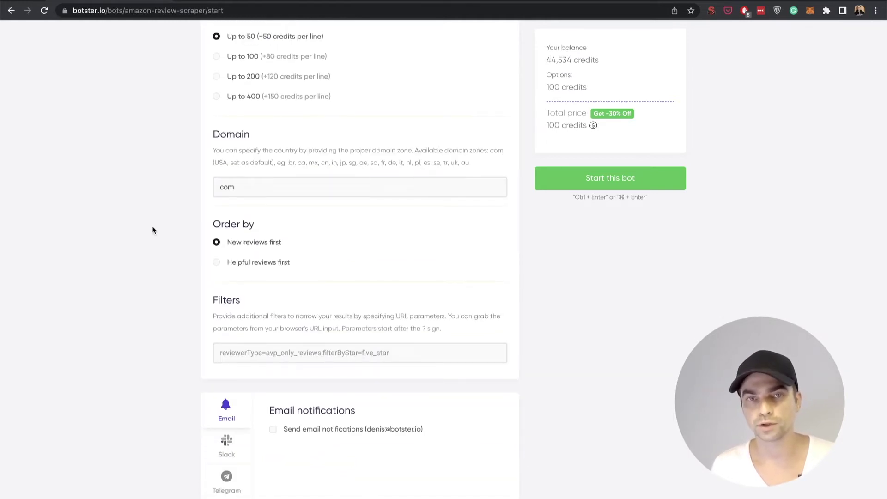
pyautogui.scroll(-1, 153, 229)
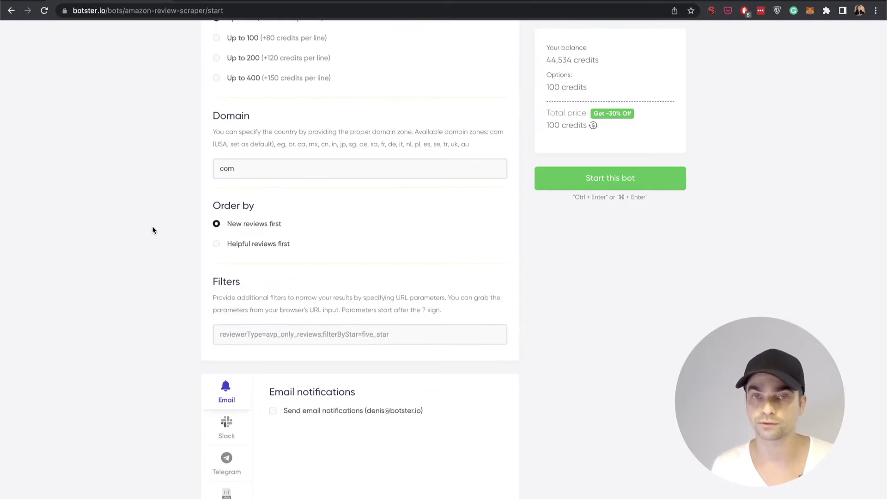
pyautogui.scroll(-1, 152, 227)
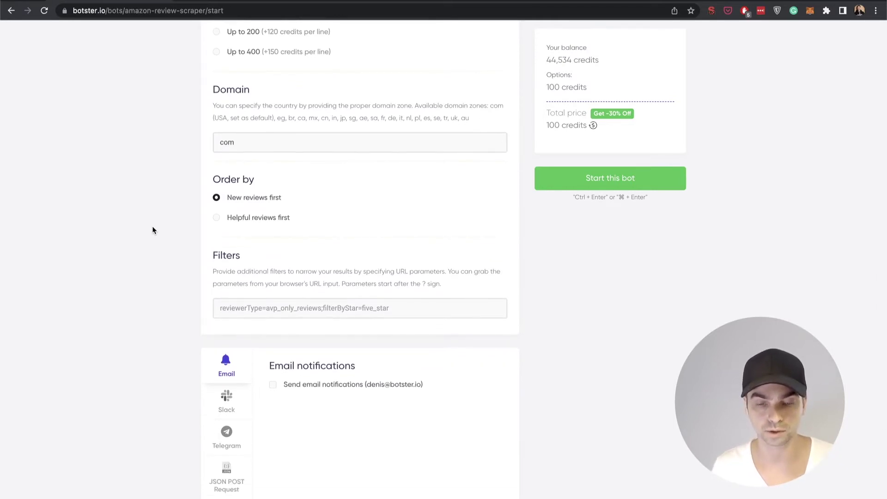
pyautogui.scroll(-3, 153, 227)
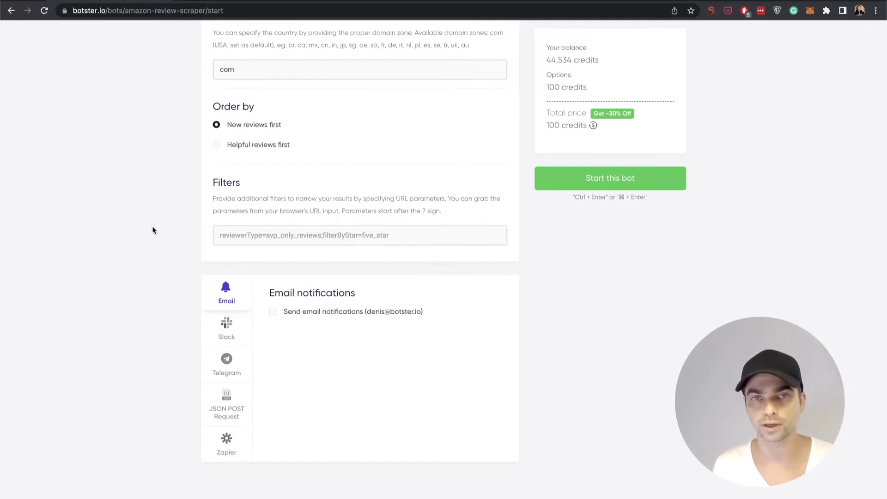
pyautogui.scroll(-2, 152, 230)
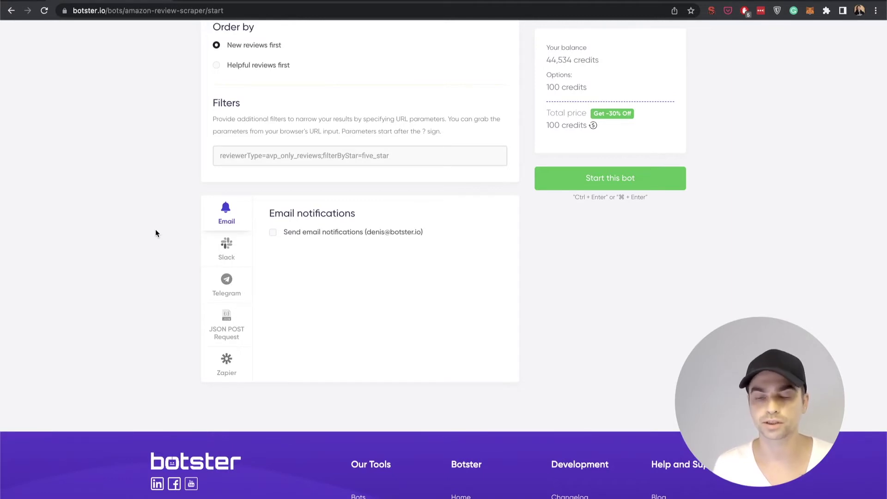
# - Try email notifications with attached results, then switch email notifications back off
pyautogui.click(292, 238)
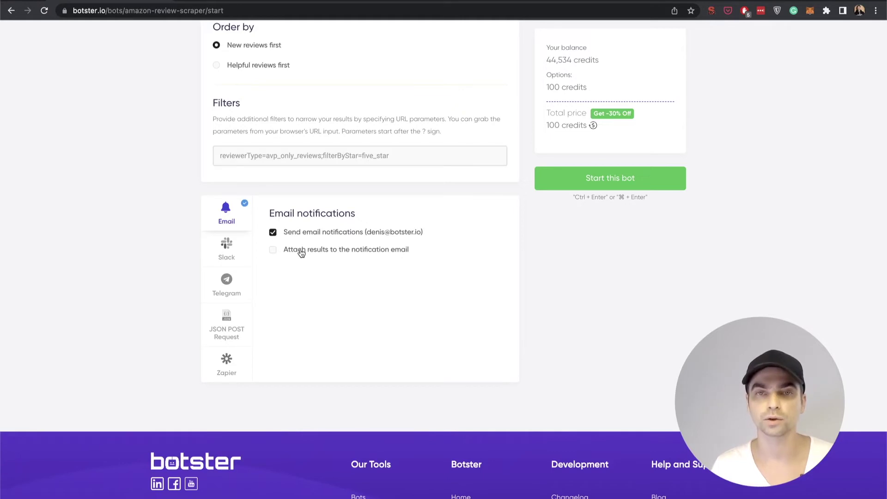
pyautogui.click(301, 253)
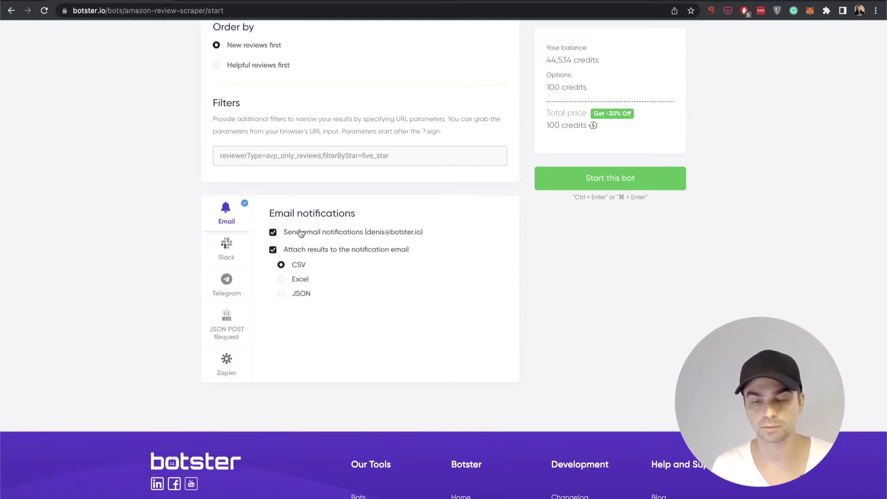
pyautogui.click(298, 232)
# - Look at the Slack, Telegram, JSON POST Request and Zapier options without enabling any
pyautogui.click(239, 253)
pyautogui.click(228, 286)
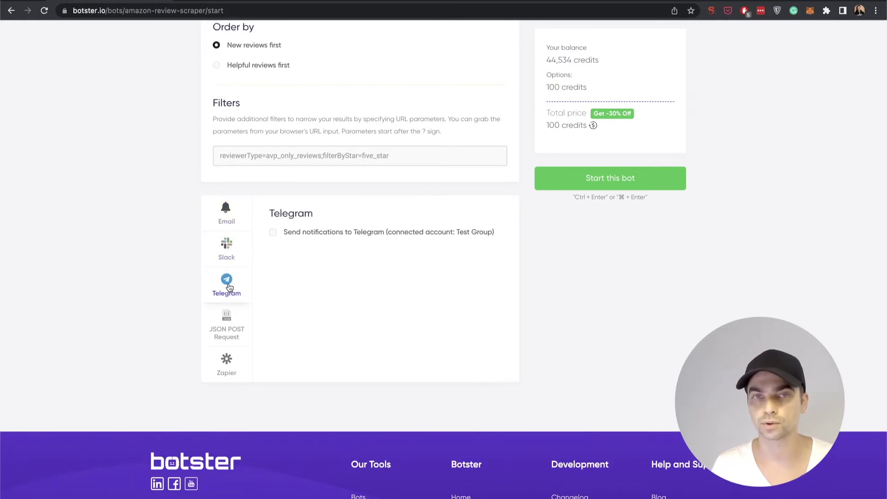
pyautogui.click(227, 320)
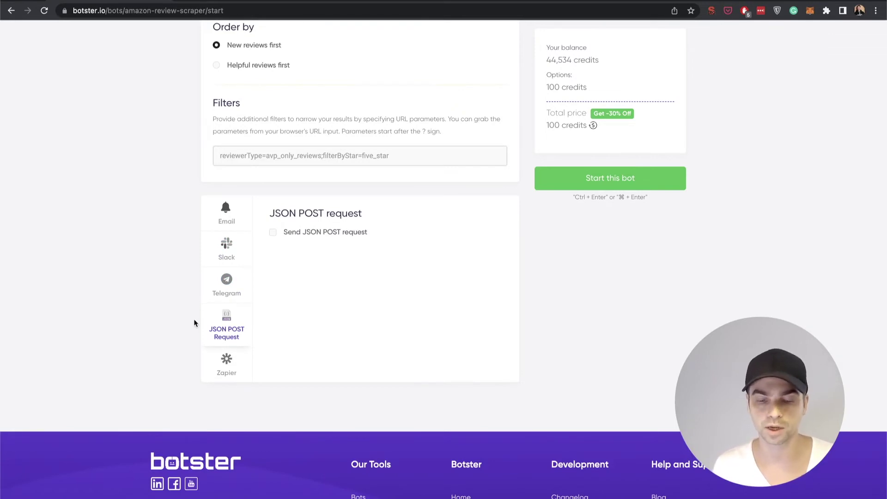
pyautogui.click(227, 366)
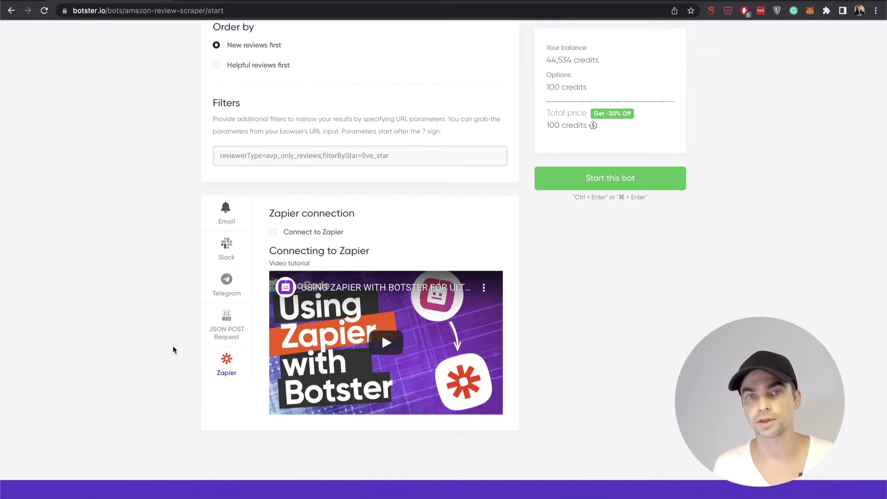
pyautogui.scroll(7, 173, 346)
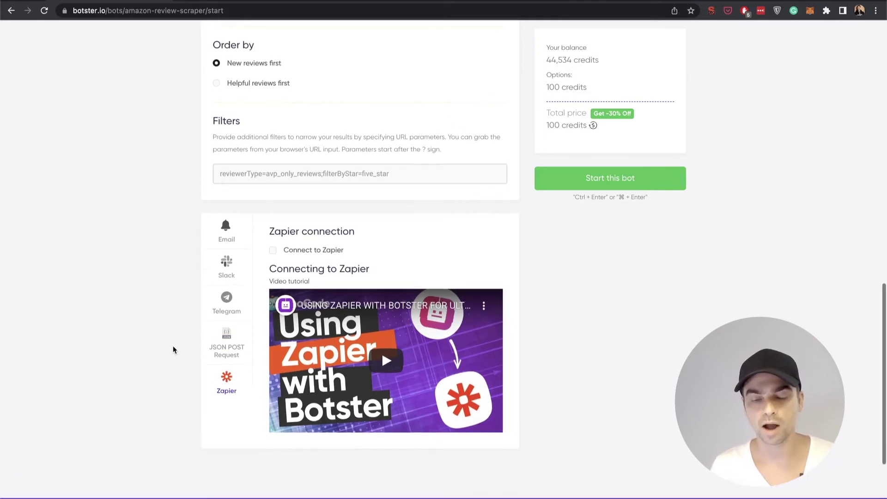
pyautogui.scroll(8, 173, 350)
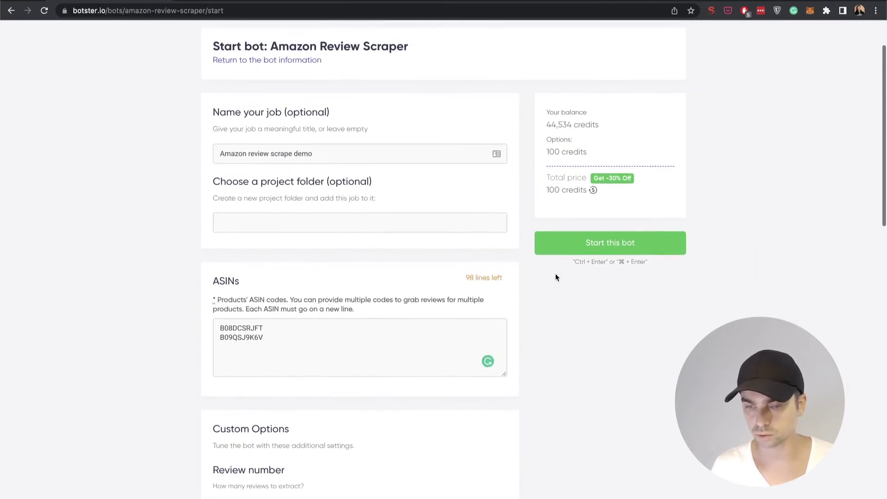
# - Start the bot, wait for the job to complete, then open its review data
pyautogui.click(638, 249)
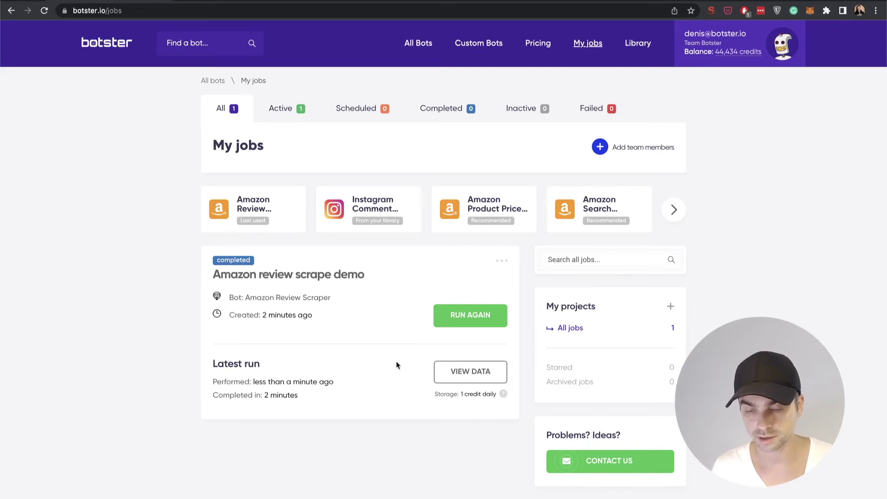
pyautogui.click(463, 372)
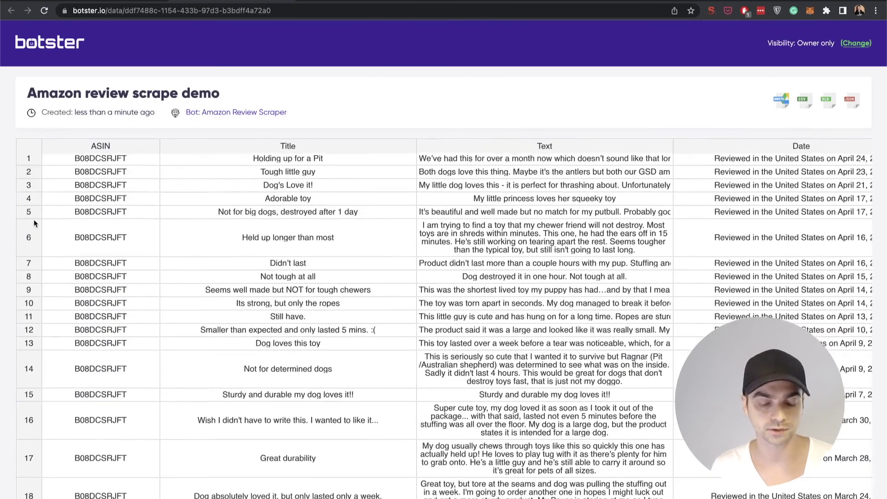
# - Review all 100 rows and every column, then set visibility to Anyone with the link
pyautogui.scroll(-20, 34, 220)
pyautogui.scroll(-10, 35, 219)
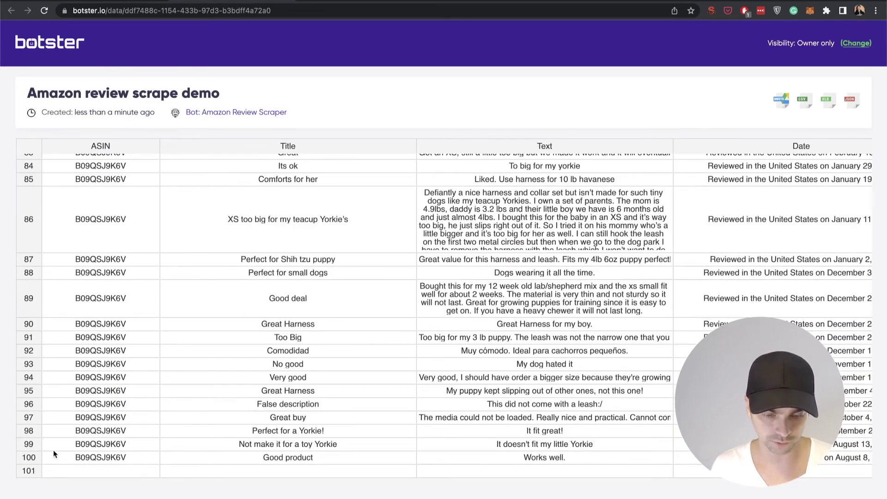
pyautogui.scroll(20, 29, 432)
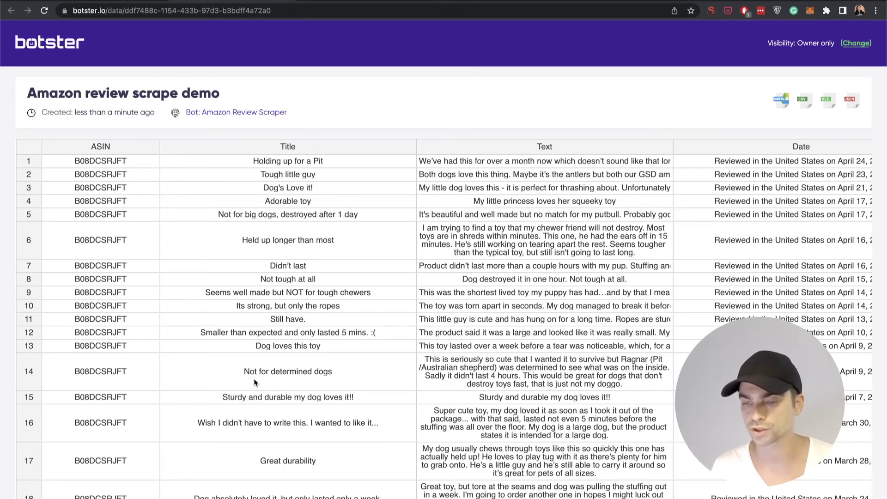
pyautogui.hscroll(7, 255, 382)
pyautogui.click(257, 265)
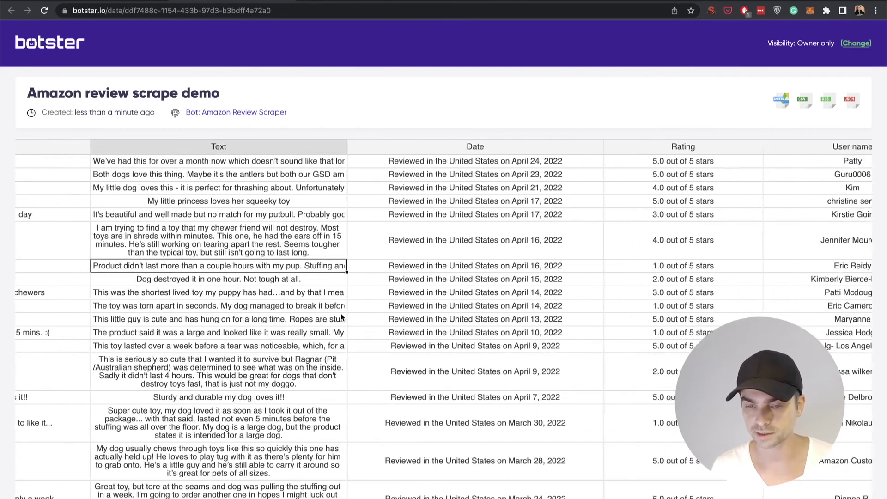
pyautogui.hscroll(4, 341, 318)
pyautogui.hscroll(3, 344, 287)
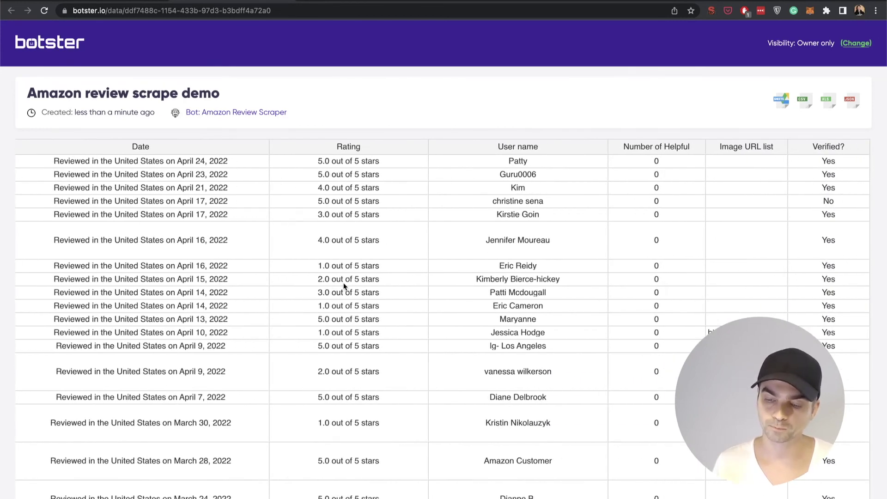
pyautogui.scroll(-1, 344, 287)
pyautogui.scroll(1, 344, 286)
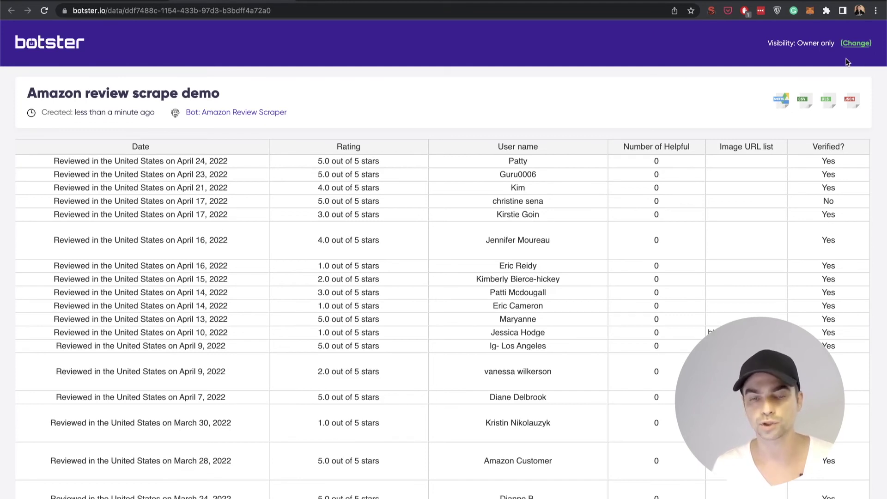
pyautogui.click(855, 43)
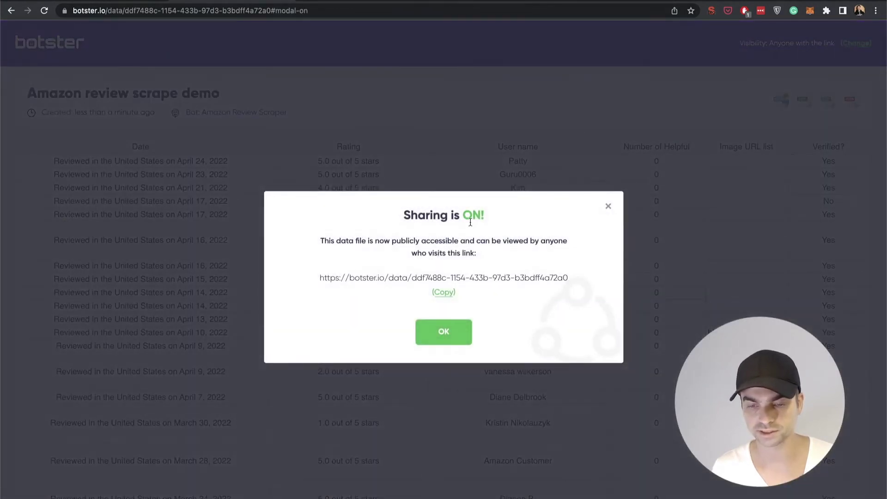
# - Copy the public share link for the scraped Amazon review data to the clipboard
pyautogui.click(443, 292)
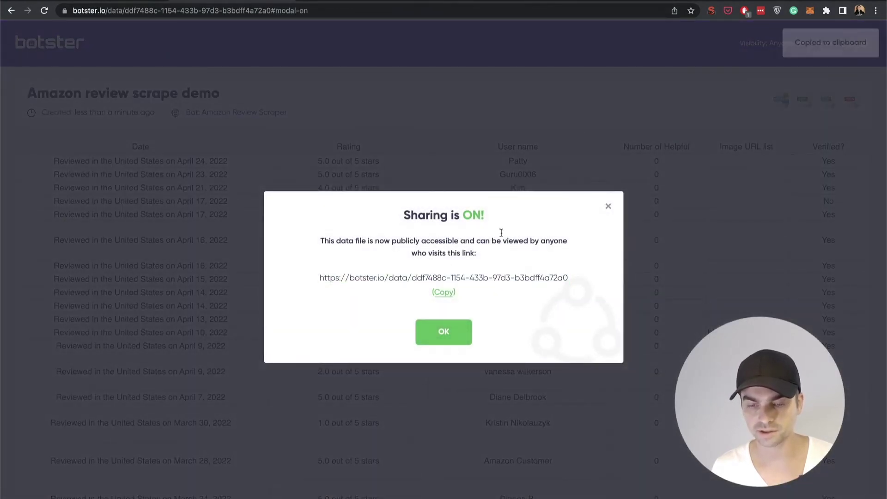